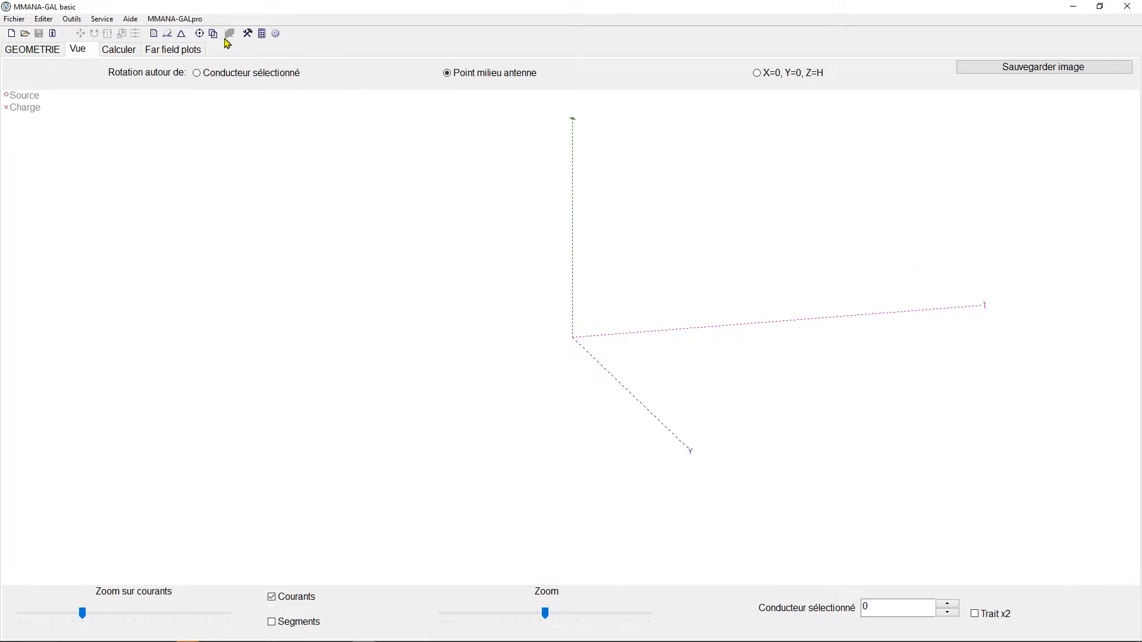
In the wire editor's XZ projection, draw a rectangular wire loop about 12 m wide and 15 m high around the origin.
{"action": "left_click", "coordinate": [167, 33]}
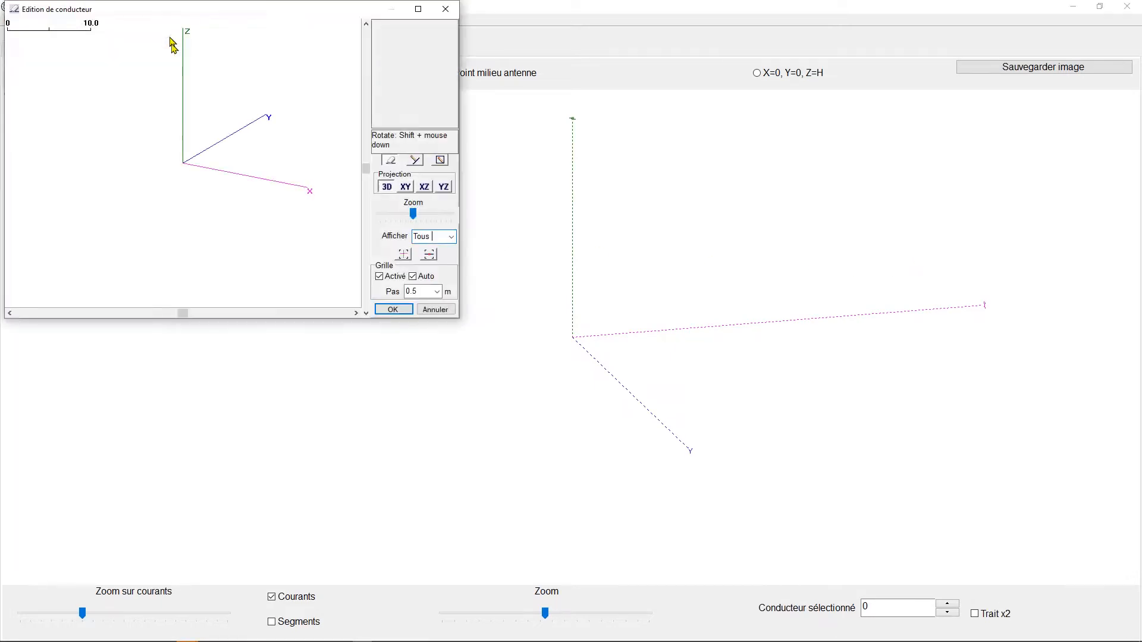
{"action": "left_click", "coordinate": [422, 187]}
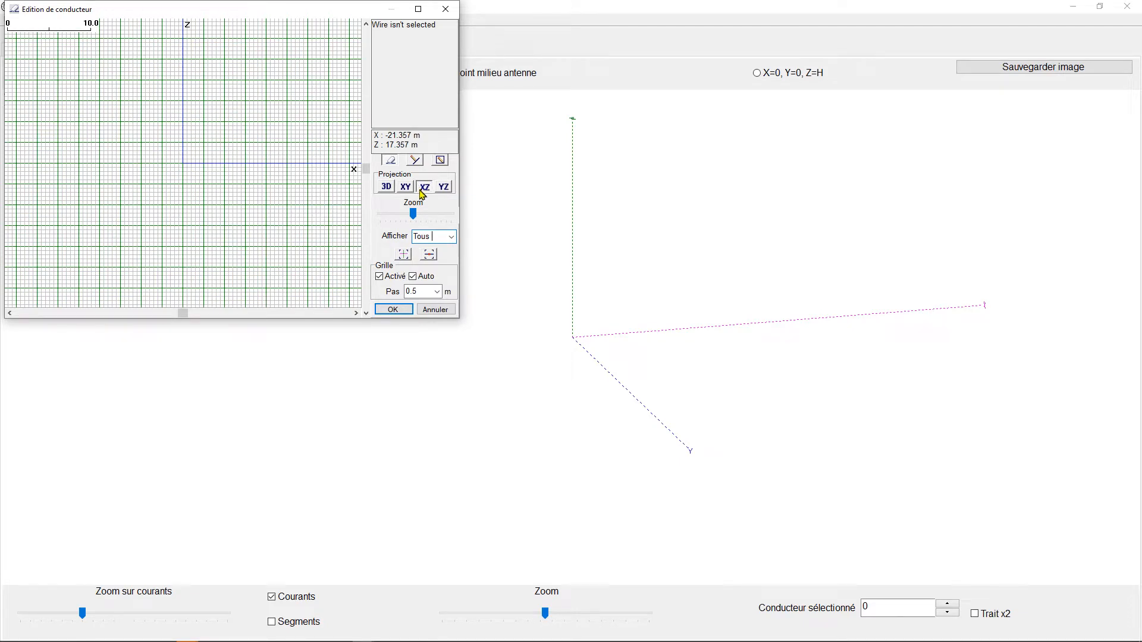
{"action": "left_click", "coordinate": [441, 162]}
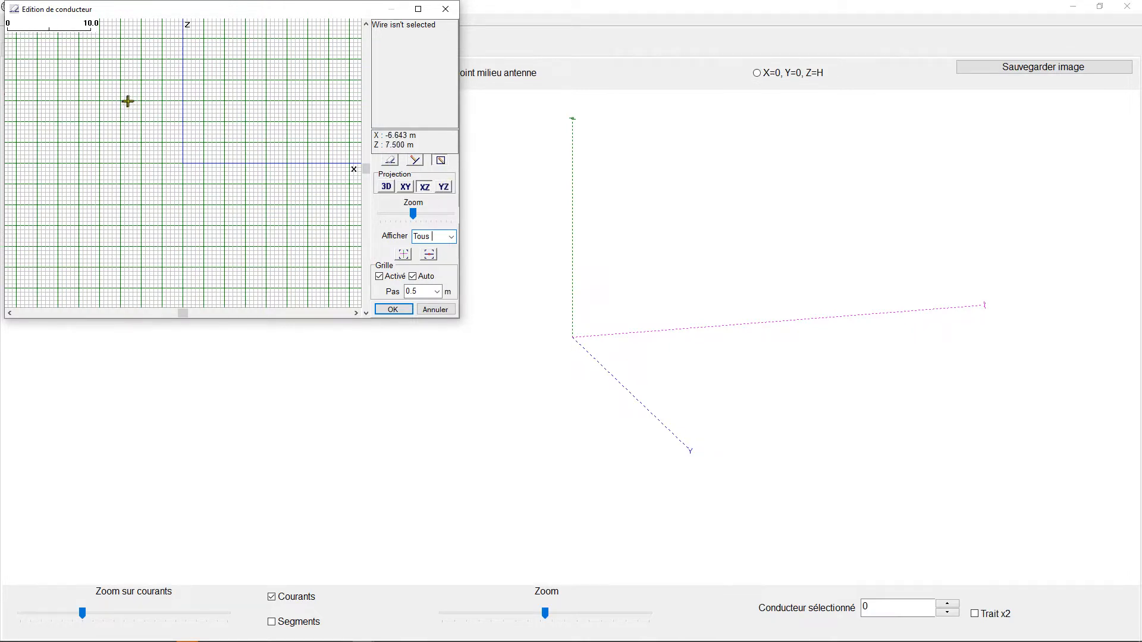
{"action": "left_click_drag", "start_coordinate": [131, 101], "coordinate": [234, 225]}
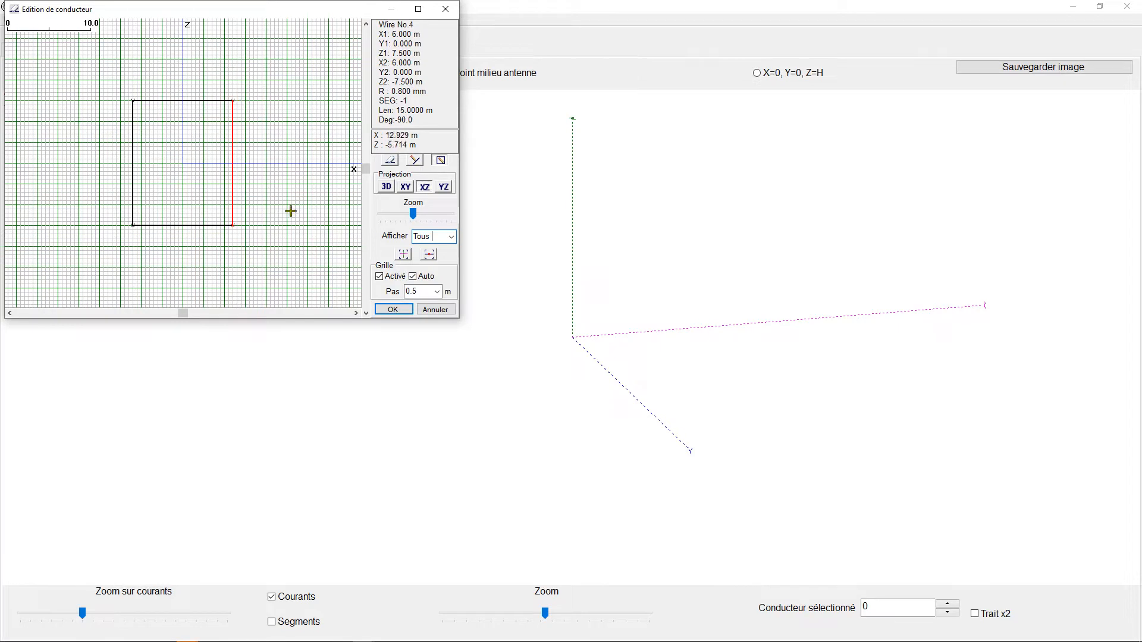
Draw two nested rectangular loops inside the first, about 8.5 by 10.5 m and 5 by 6.5 m, and accept the wires.
{"action": "left_click_drag", "start_coordinate": [149, 120], "coordinate": [221, 208]}
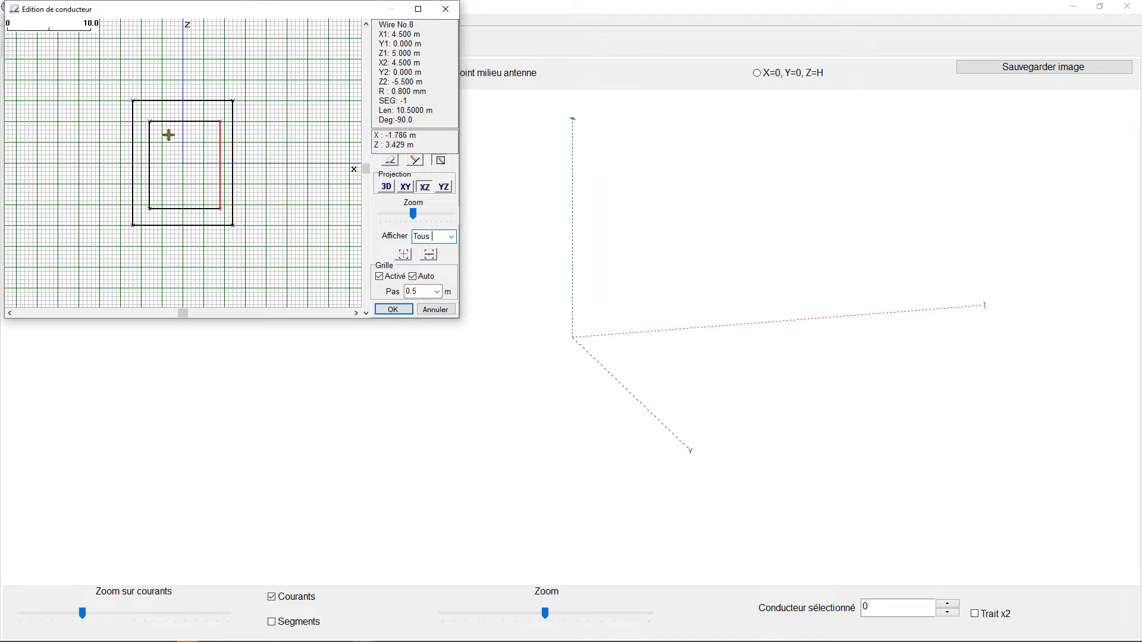
{"action": "left_click_drag", "start_coordinate": [169, 136], "coordinate": [207, 188]}
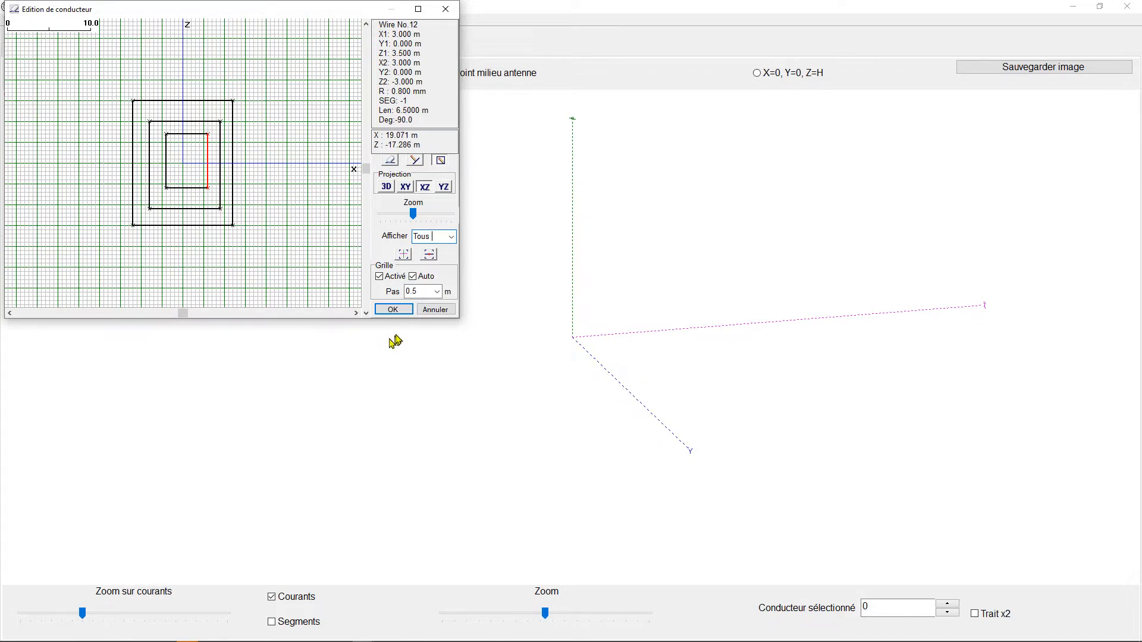
{"action": "left_click", "coordinate": [393, 310]}
{"action": "left_click_drag", "start_coordinate": [604, 333], "coordinate": [441, 296]}
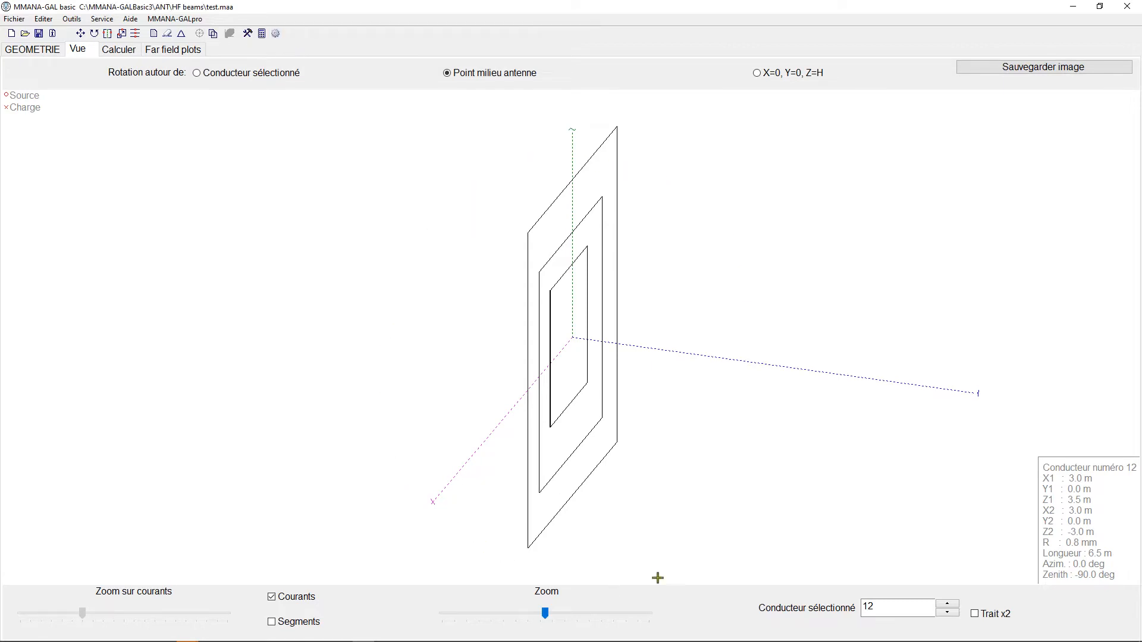
Review the wire coordinates in the geometry table and save the antenna to test.maa.
{"action": "left_click", "coordinate": [39, 52]}
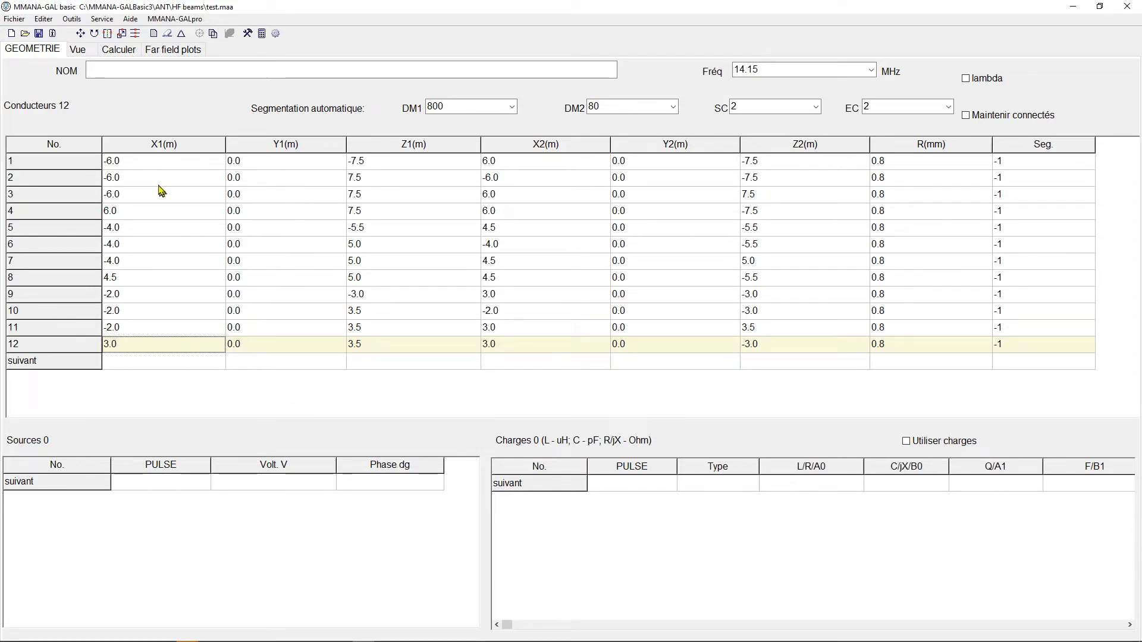
{"action": "left_click", "coordinate": [156, 164]}
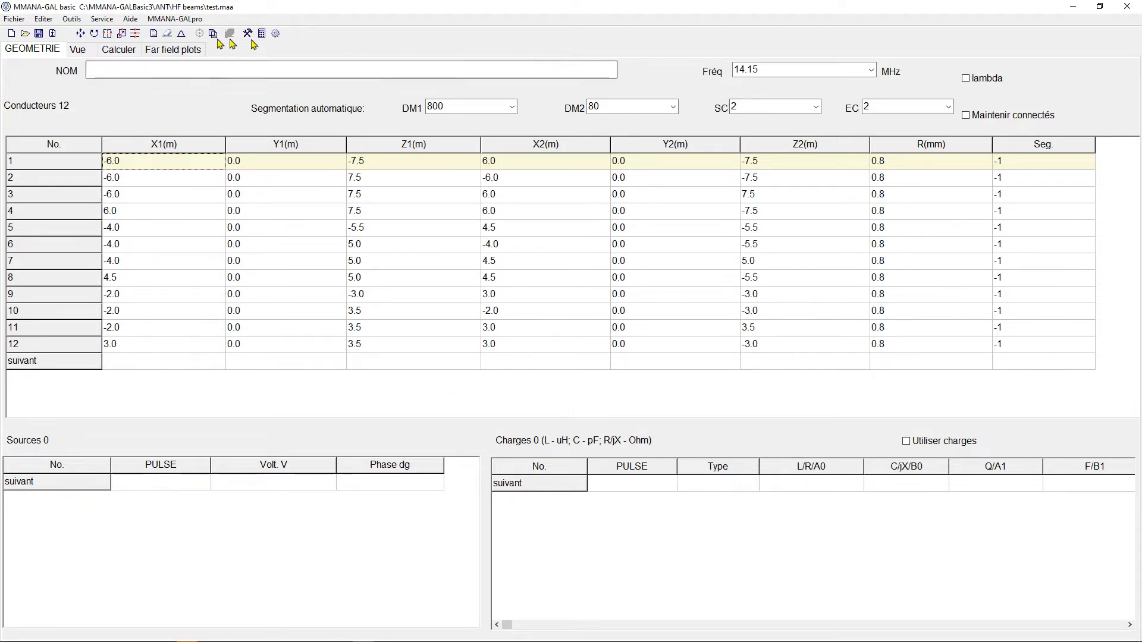
{"action": "left_click", "coordinate": [18, 21]}
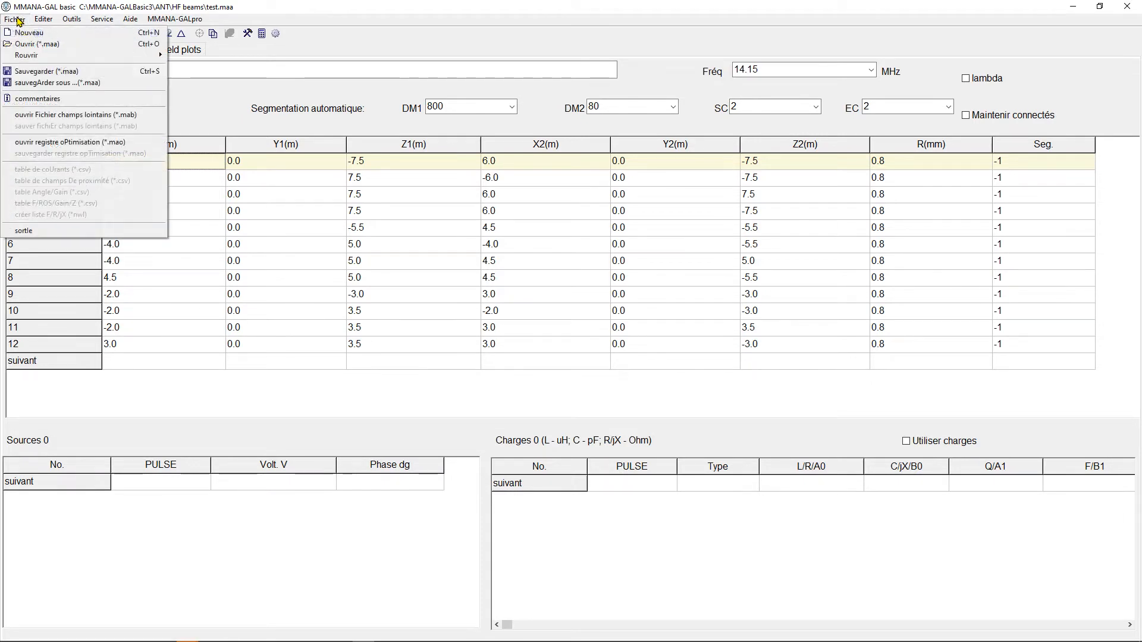
{"action": "left_click", "coordinate": [31, 73]}
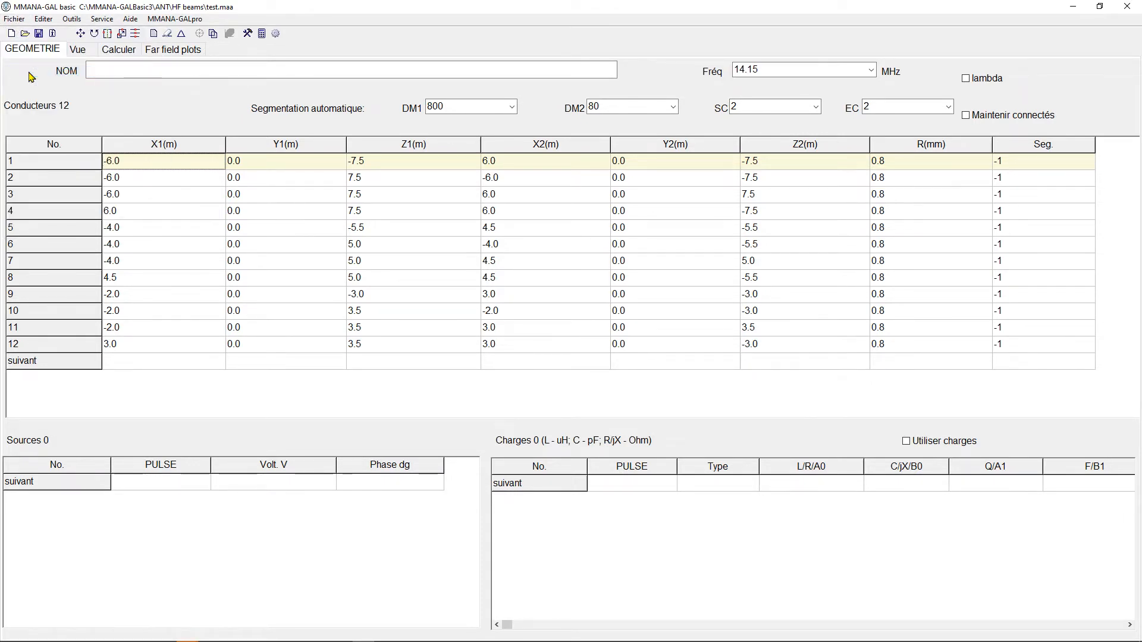
From the HF beams folder, open the test antenna file as text in Bloc-notes.
{"action": "left_click", "coordinate": [15, 19]}
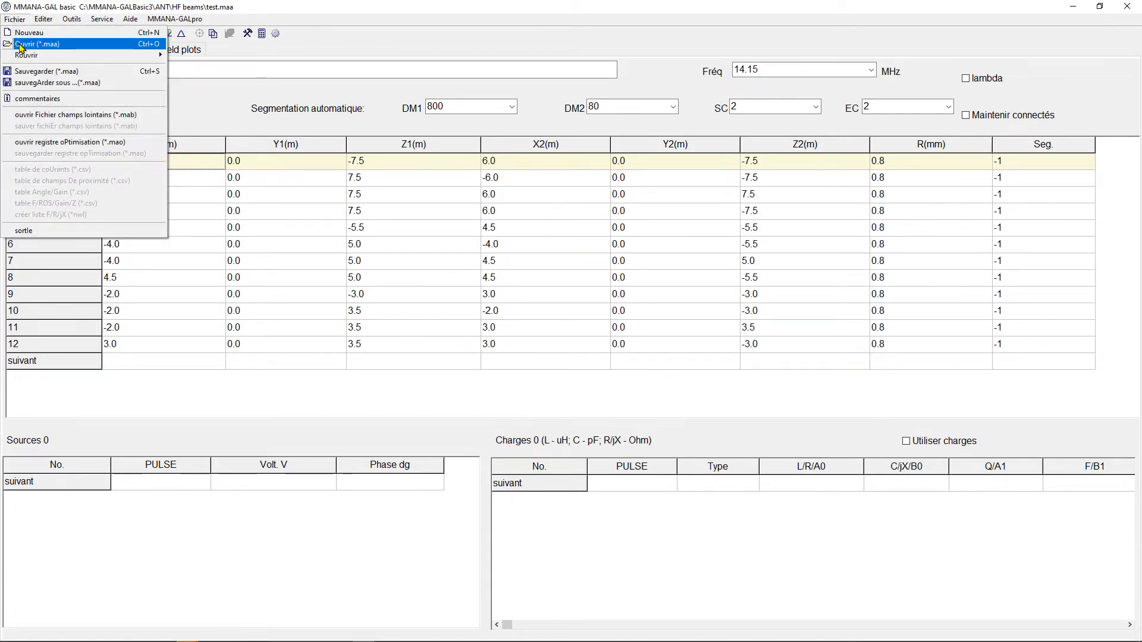
{"action": "left_click", "coordinate": [20, 44]}
{"action": "scroll", "coordinate": [493, 273], "scroll_direction": "down", "scroll_amount": 9}
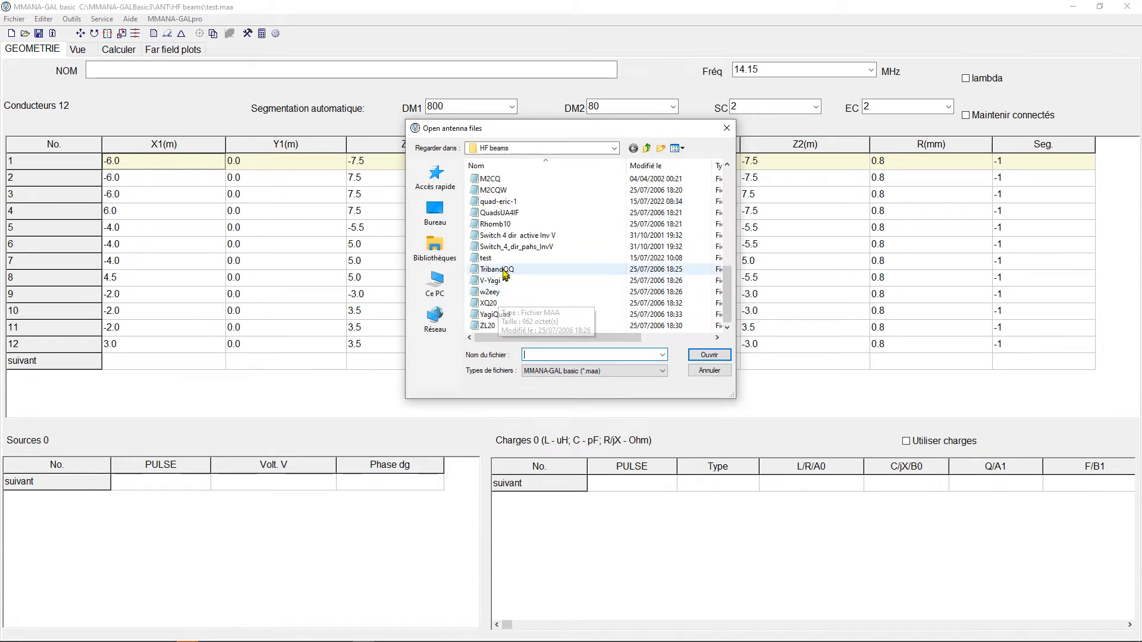
{"action": "right_click", "coordinate": [487, 260]}
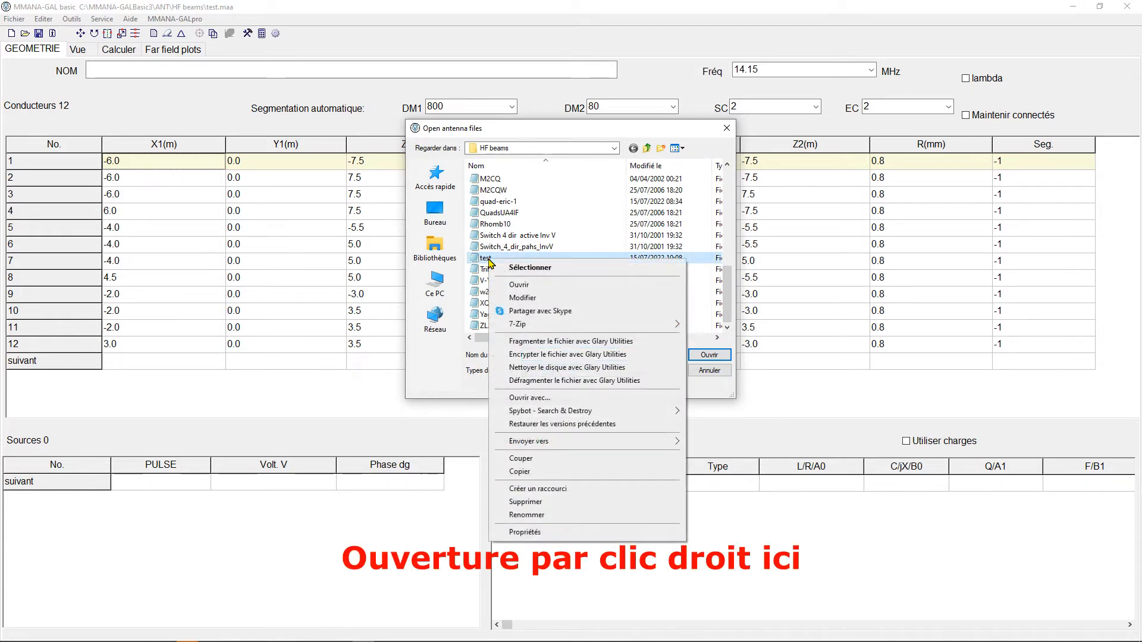
{"action": "left_click", "coordinate": [528, 397]}
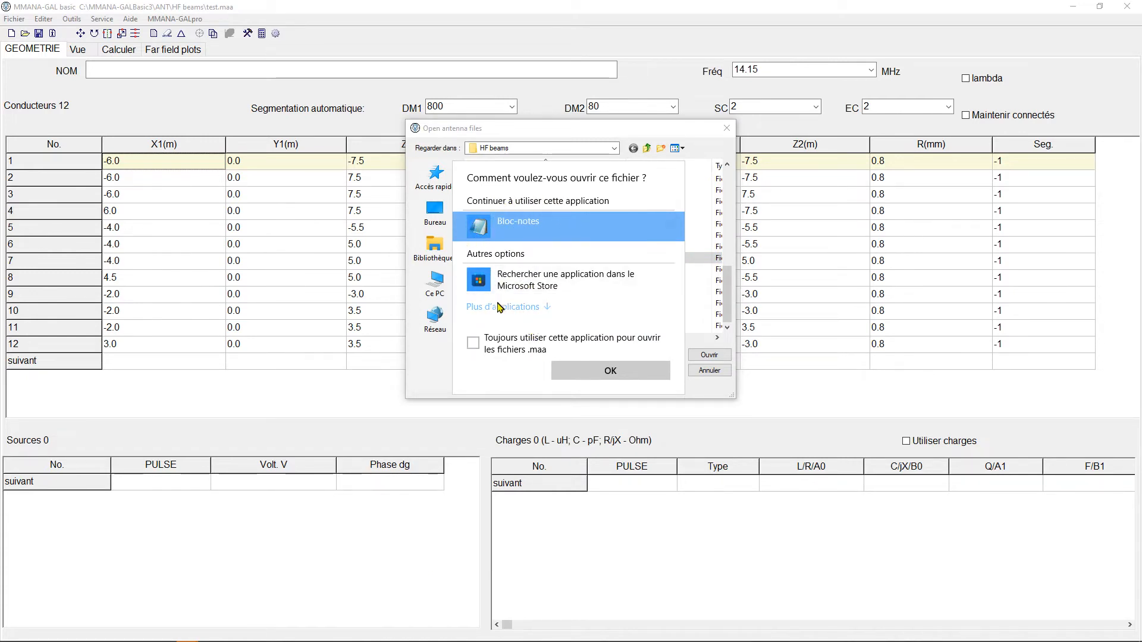
{"action": "left_click", "coordinate": [608, 372]}
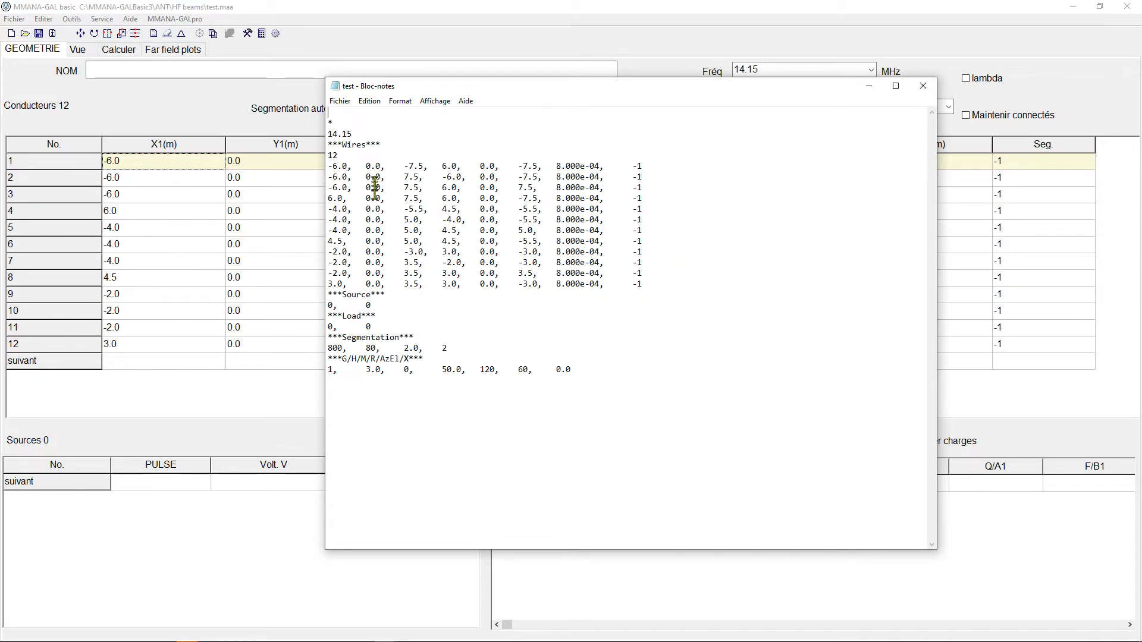
Duplicate the twelve wire lines directly below the wire count, separate the two blocks with a blank line, and set the count to 24.
{"action": "left_click_drag", "start_coordinate": [327, 166], "coordinate": [635, 284]}
{"action": "key", "text": "ctrl+c"}
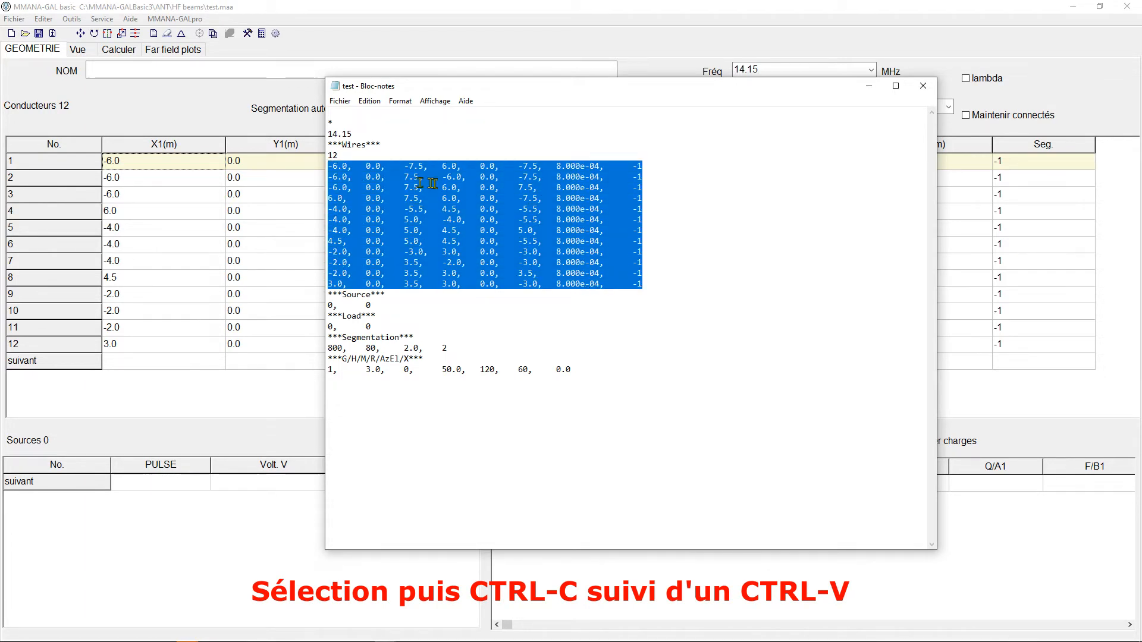
{"action": "left_click", "coordinate": [354, 158]}
{"action": "key", "text": "Return"}
{"action": "key", "text": "ctrl+v"}
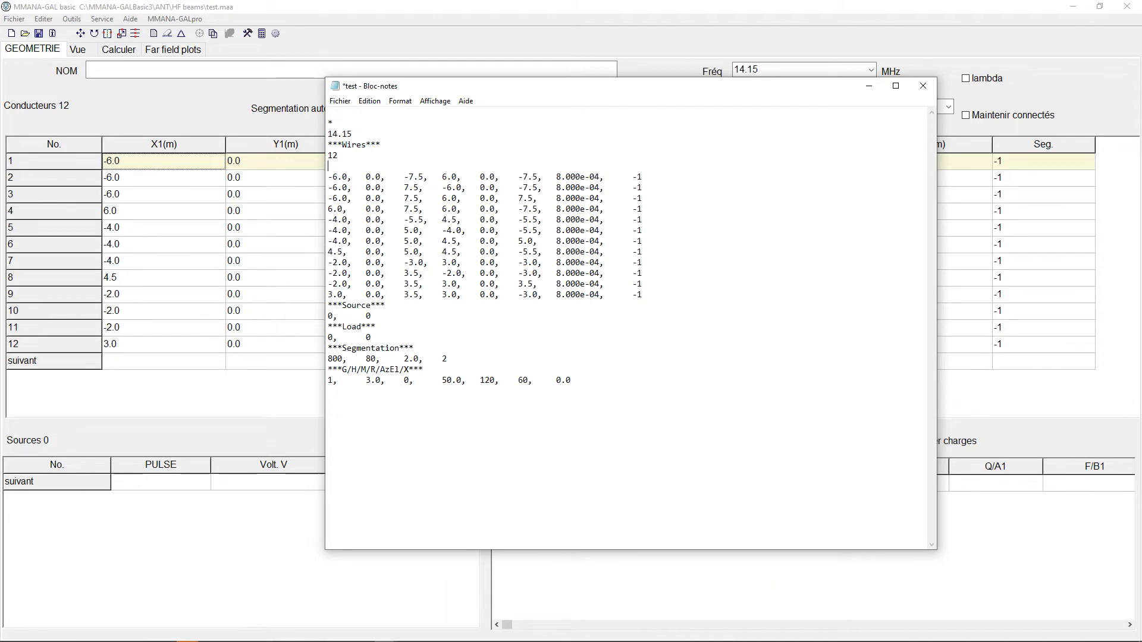
{"action": "key", "text": "Return"}
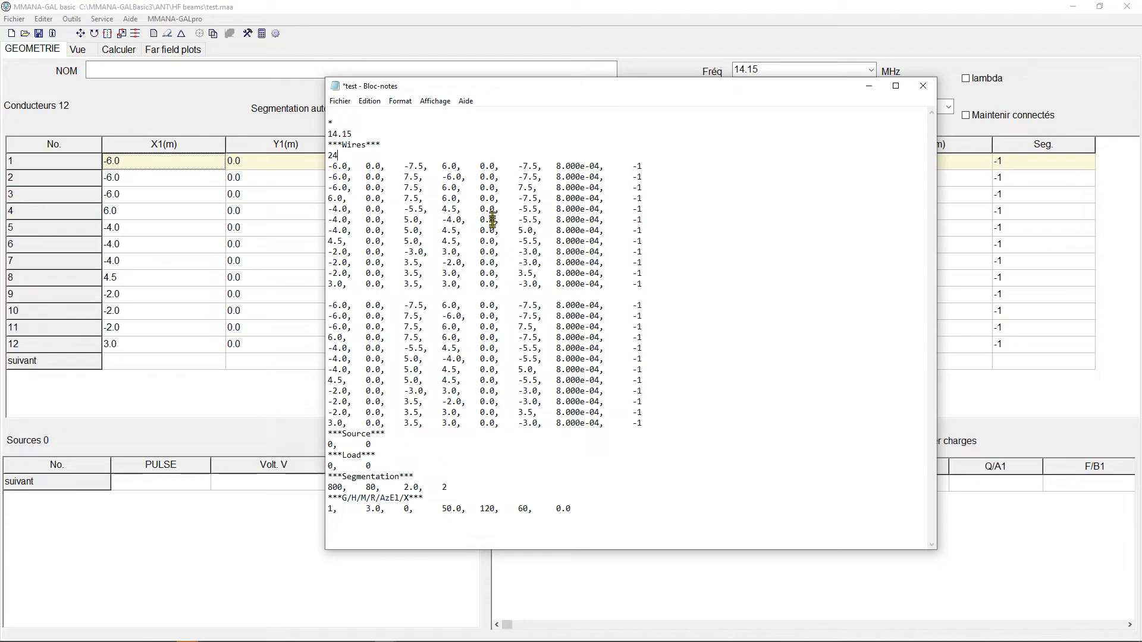
Set both Y coordinates to 2.0 in all twelve lines of the first wire block.
{"action": "left_click", "coordinate": [366, 167]}
{"action": "type", "text": "2"}
{"action": "type", "text": "2"}
{"action": "key", "text": "shift+Left"}
{"action": "key", "text": "Down"}
{"action": "left_click_drag", "start_coordinate": [480, 166], "coordinate": [485, 166]}
{"action": "key", "text": "Down"}
{"action": "key", "text": "BackSpace"}
{"action": "type", "text": "2"}
Insert a third copy of the original twelve wire lines above the others and set the wire count to 36.
{"action": "left_click", "coordinate": [329, 167]}
{"action": "key", "text": "Return"}
{"action": "key", "text": "Return"}
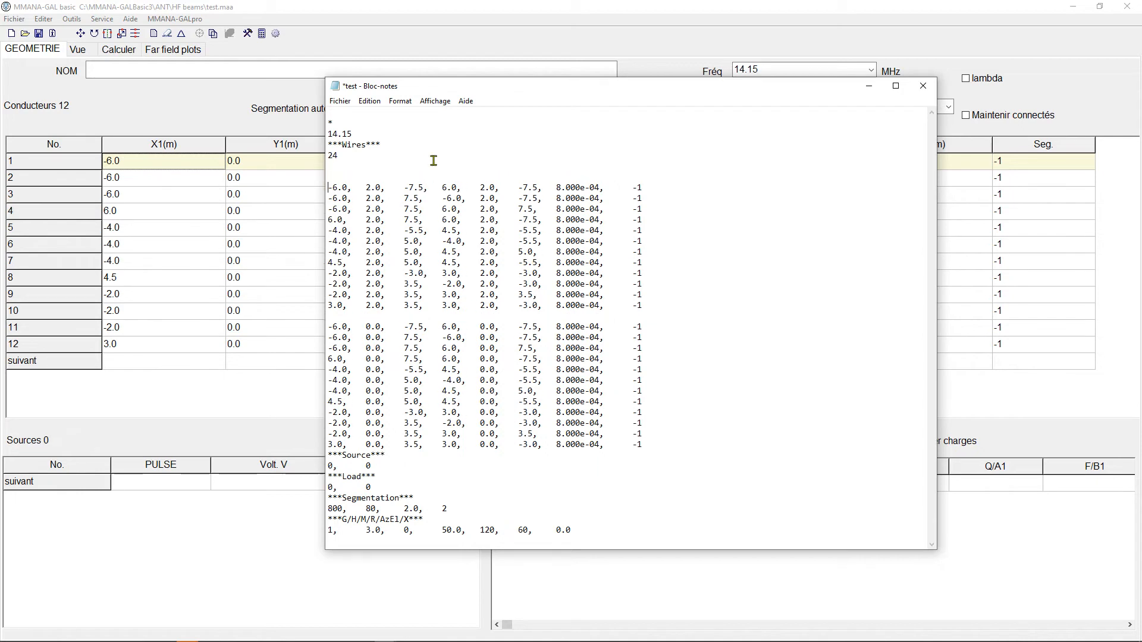
{"action": "key", "text": "Return"}
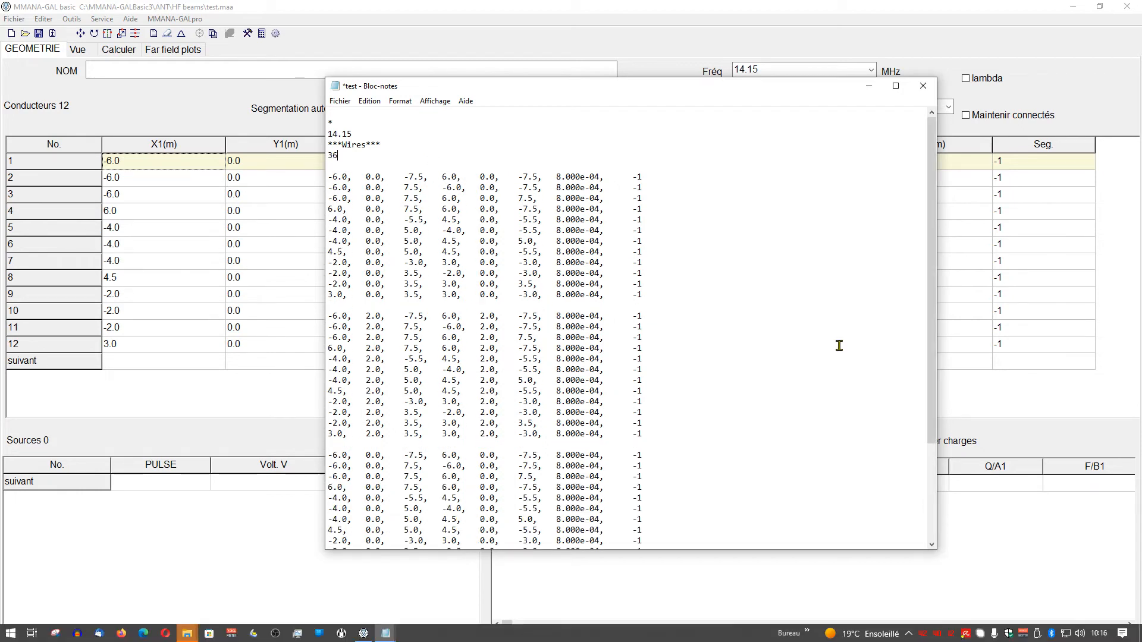
{"action": "left_click", "coordinate": [333, 167]}
{"action": "key", "text": "Delete"}
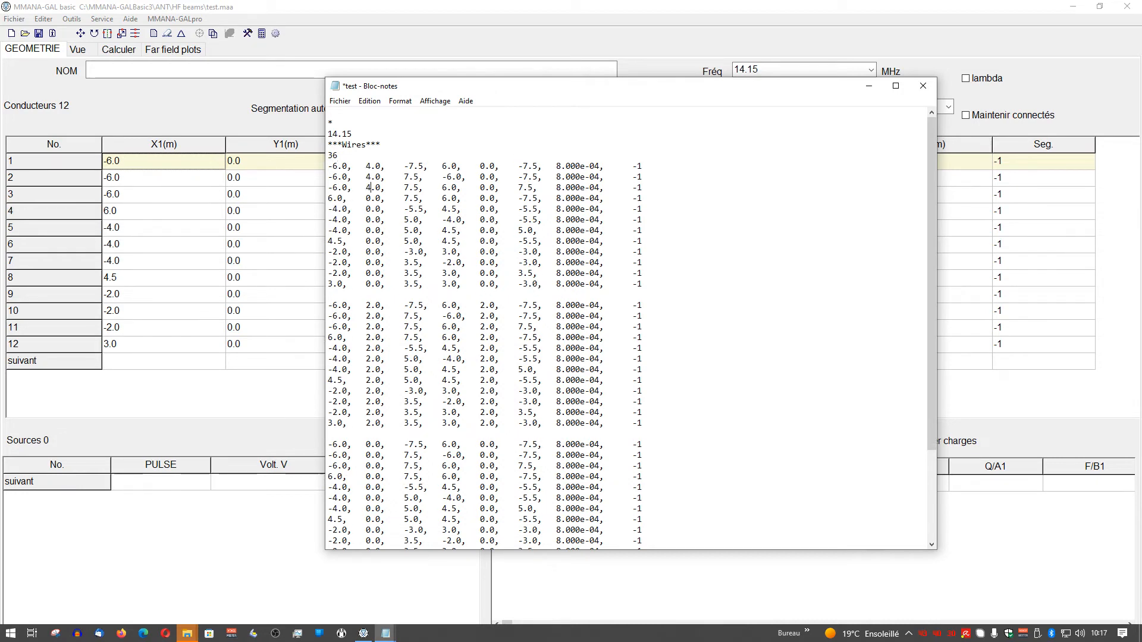
Set both Y coordinates to 4.0 in all twelve lines of the newly inserted wire block.
{"action": "key", "text": "BackSpace"}
{"action": "type", "text": "4.0,    7.5,"}
{"action": "key", "text": "Down"}
{"action": "type", "text": "4"}
{"action": "key", "text": "Down"}
{"action": "key", "text": "Down"}
{"action": "key", "text": "shift+Left"}
{"action": "key", "text": "shift+Left"}
{"action": "type", "text": "4"}
{"action": "type", "text": "4"}
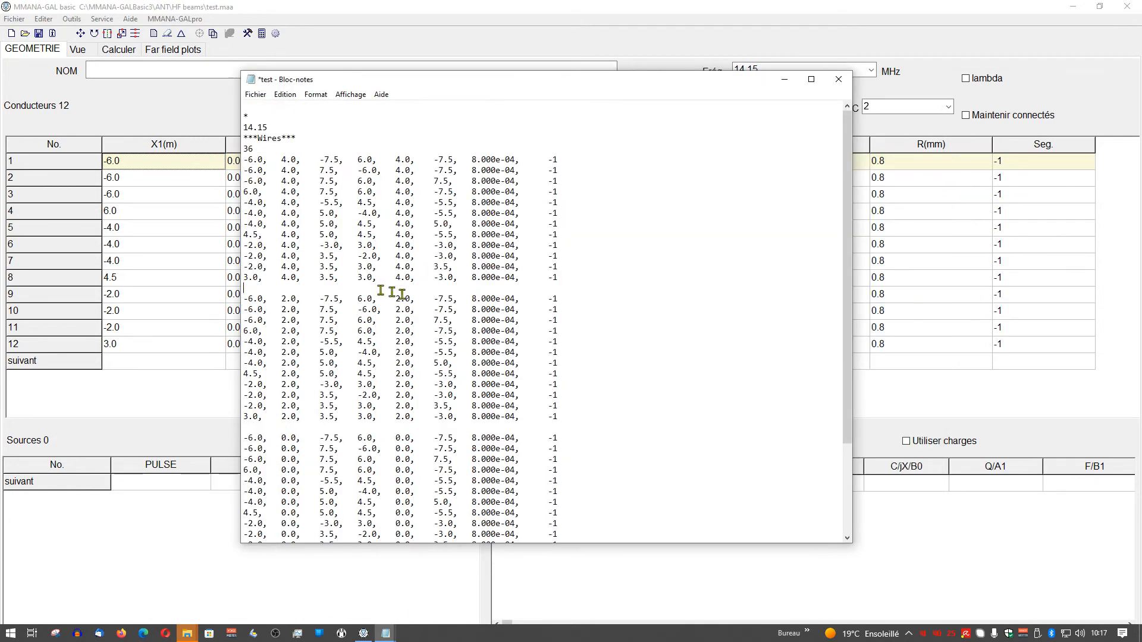
Remove the blank lines between and after the wire blocks so all wire lines run continuously down to the Source section.
{"action": "key", "text": "Delete"}
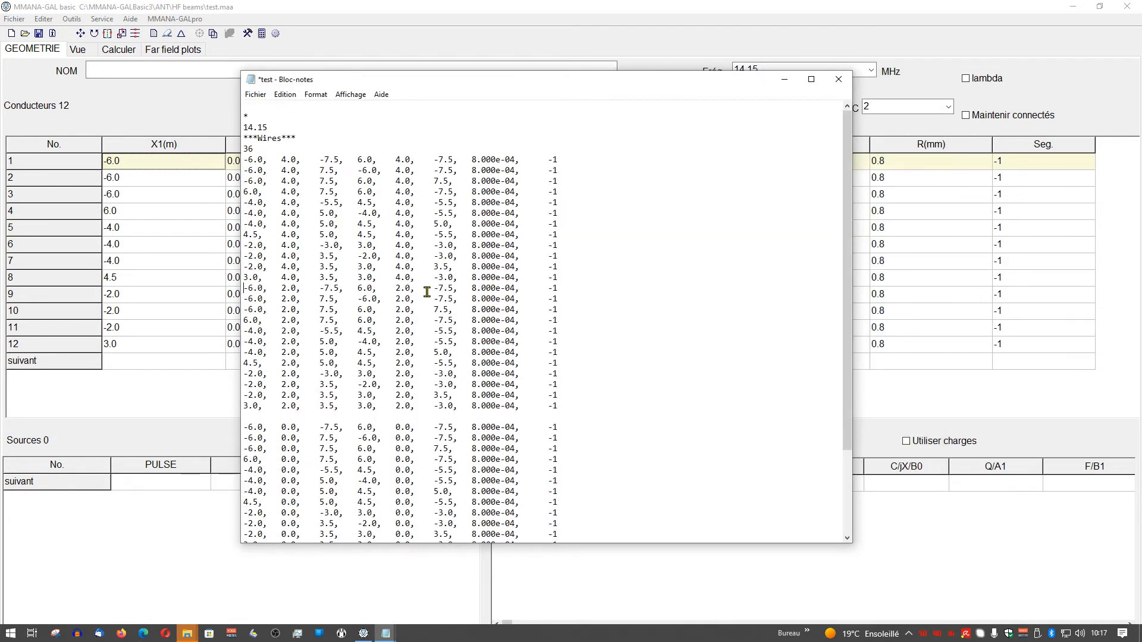
{"action": "key", "text": "Down"}
{"action": "key", "text": "Down"}
{"action": "key", "text": "Down"}
{"action": "key", "text": "Down"}
{"action": "key", "text": "Down"}
{"action": "key", "text": "Down"}
{"action": "key", "text": "Delete"}
{"action": "key", "text": "Down"}
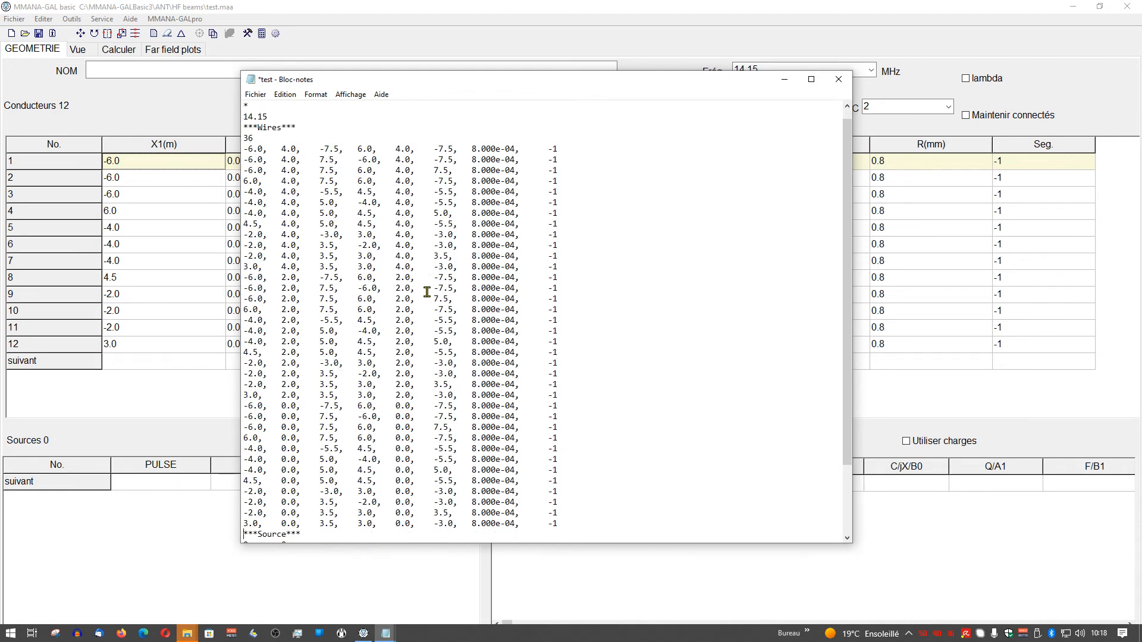
{"action": "key", "text": "ctrl+End"}
{"action": "key", "text": "ctrl+Home"}
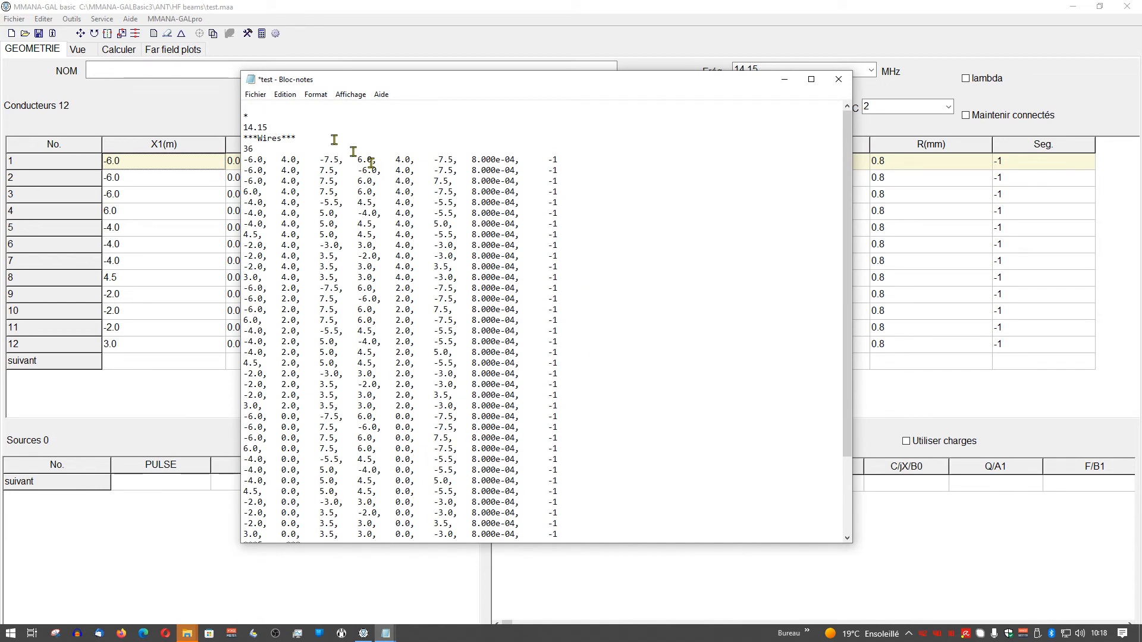
Save and close the edited text file, then load the test antenna file in MMANA-GAL.
{"action": "left_click", "coordinate": [258, 96]}
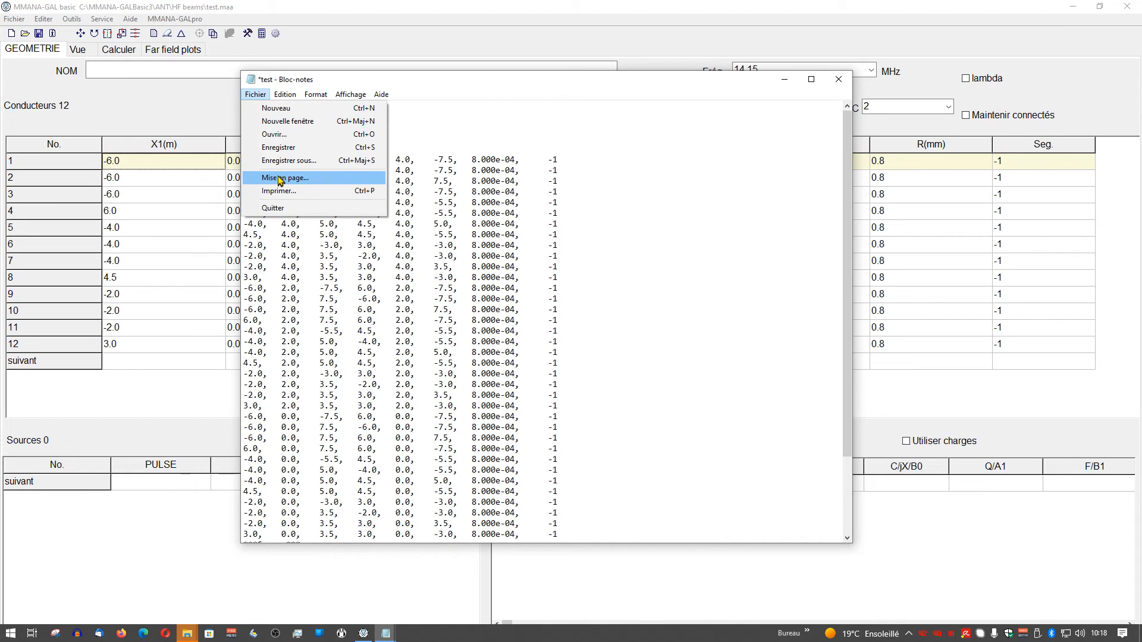
{"action": "left_click", "coordinate": [289, 149]}
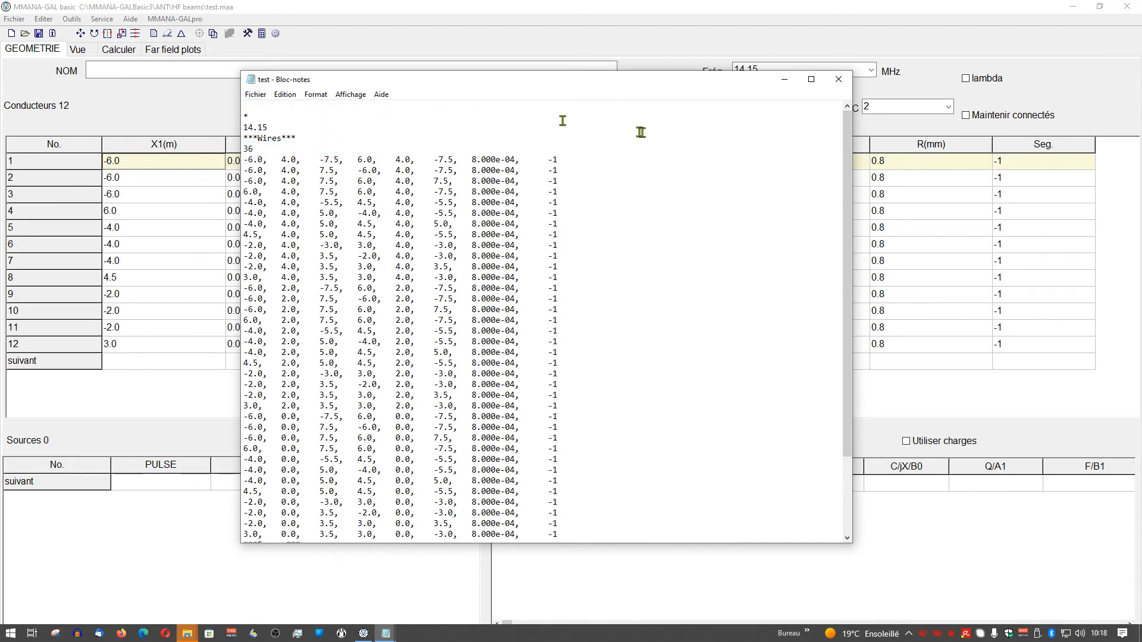
{"action": "left_click", "coordinate": [837, 81]}
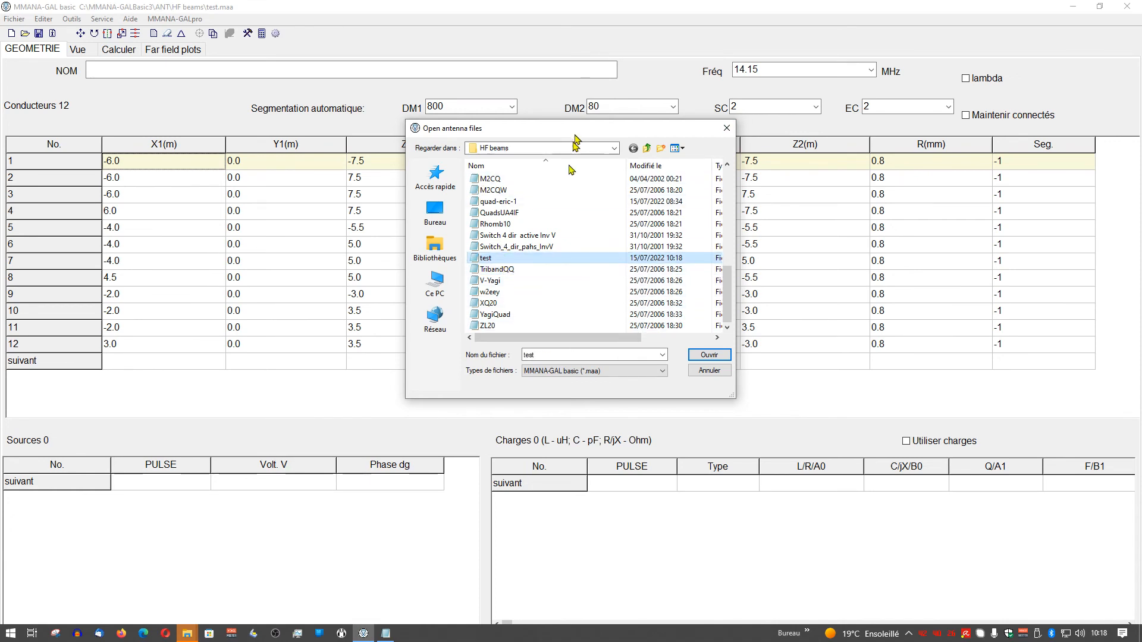
{"action": "left_click", "coordinate": [700, 357]}
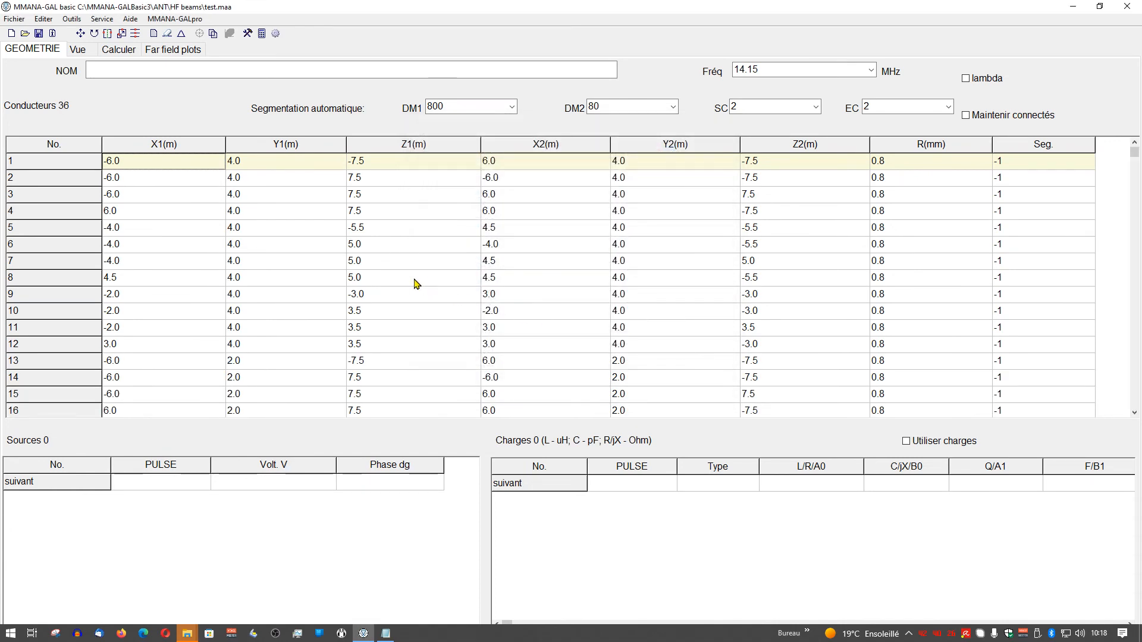
Examine the reloaded wire table down to its last row and inspect the three planes of nested loops in the 3D view.
{"action": "scroll", "coordinate": [36, 214], "scroll_direction": "down", "scroll_amount": 16}
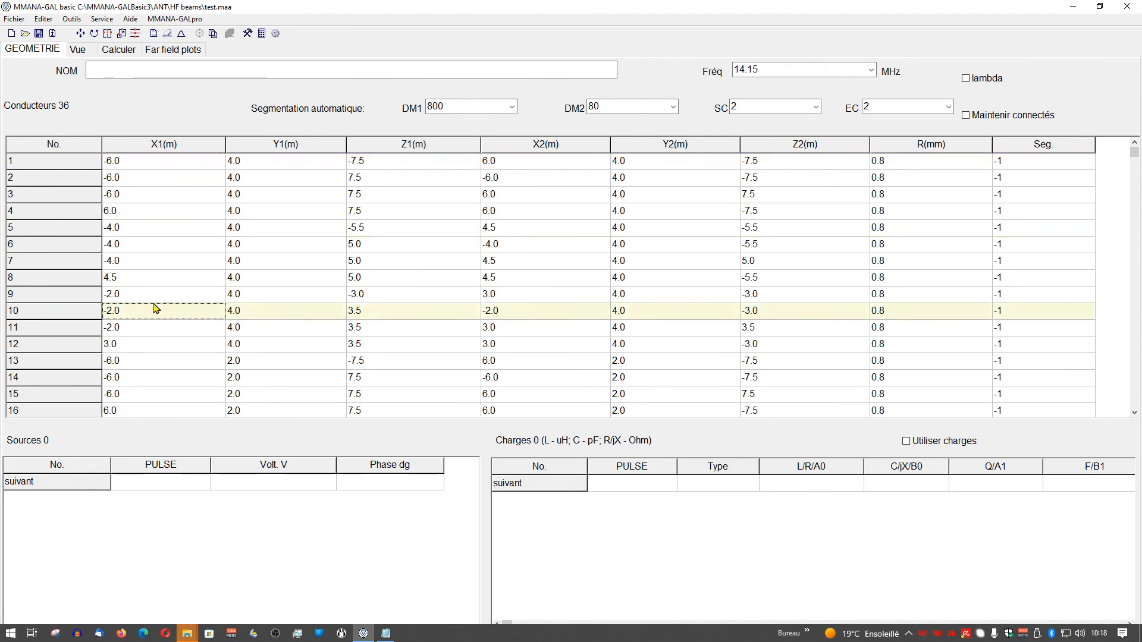
{"action": "scroll", "coordinate": [155, 307], "scroll_direction": "down", "scroll_amount": 20}
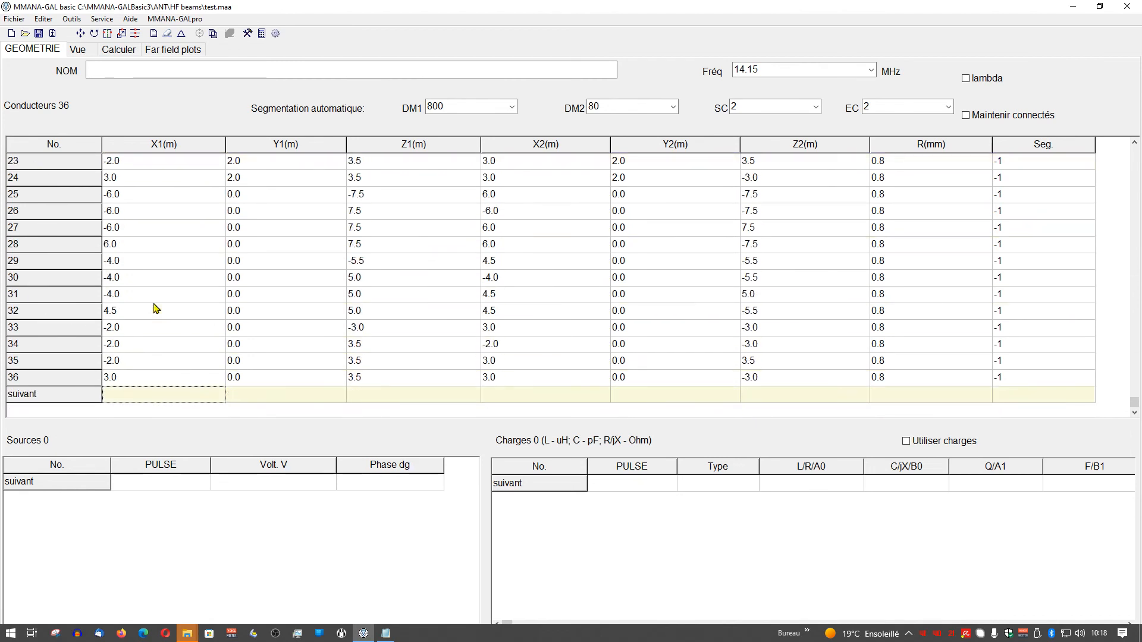
{"action": "scroll", "coordinate": [232, 367], "scroll_direction": "up", "scroll_amount": 5}
{"action": "scroll", "coordinate": [232, 367], "scroll_direction": "up", "scroll_amount": 20}
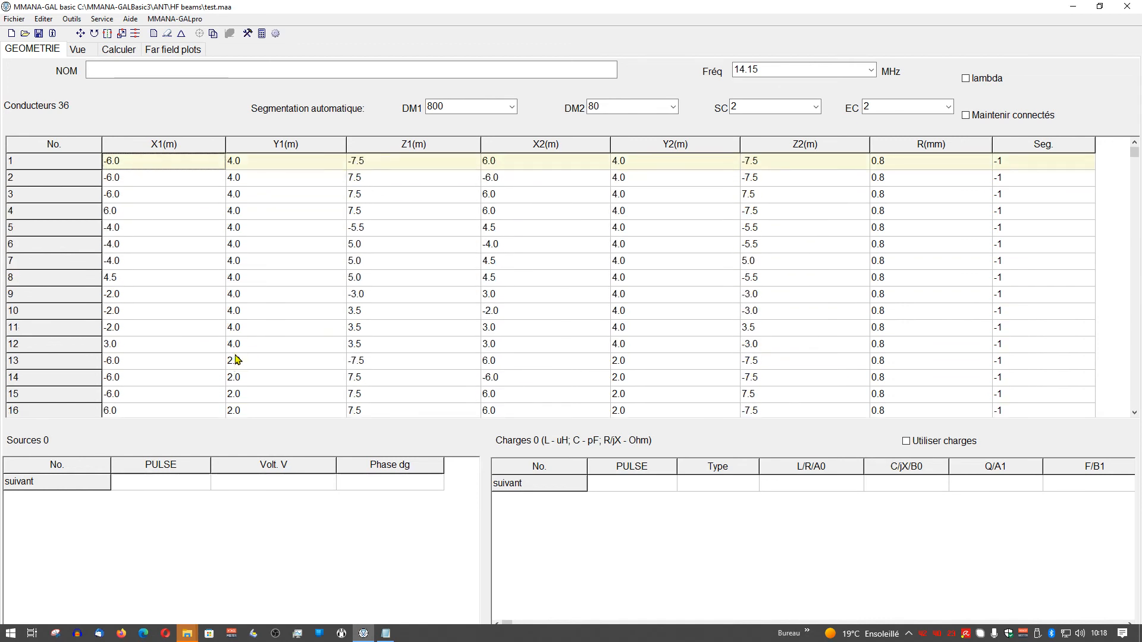
{"action": "left_click", "coordinate": [80, 50]}
{"action": "left_click_drag", "start_coordinate": [660, 396], "coordinate": [548, 229]}
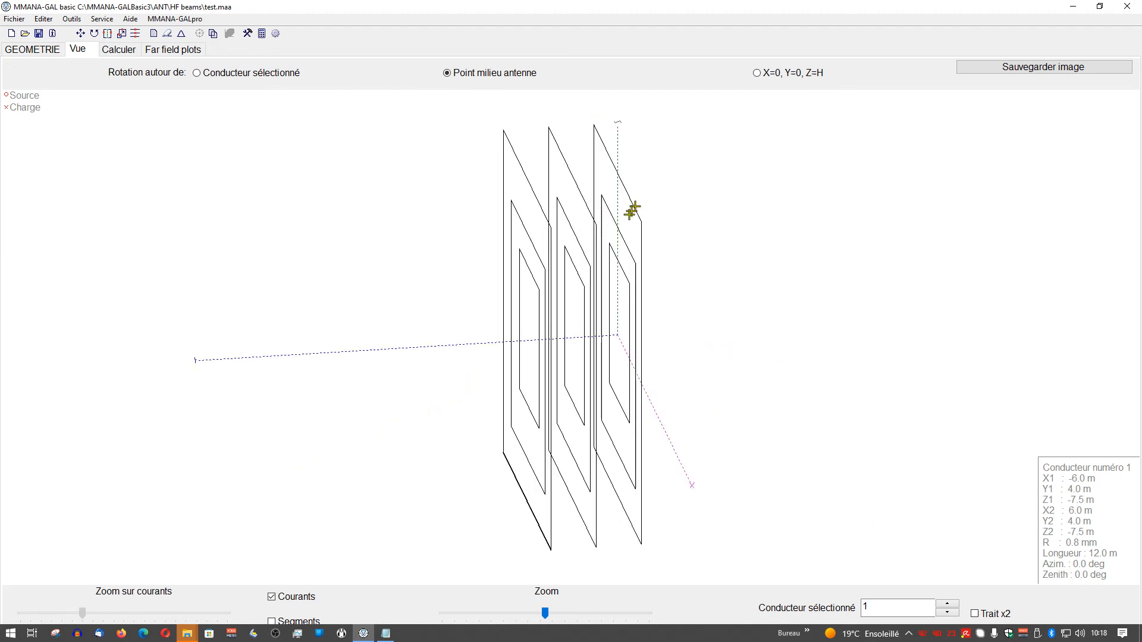
{"action": "left_click_drag", "start_coordinate": [709, 326], "coordinate": [751, 266]}
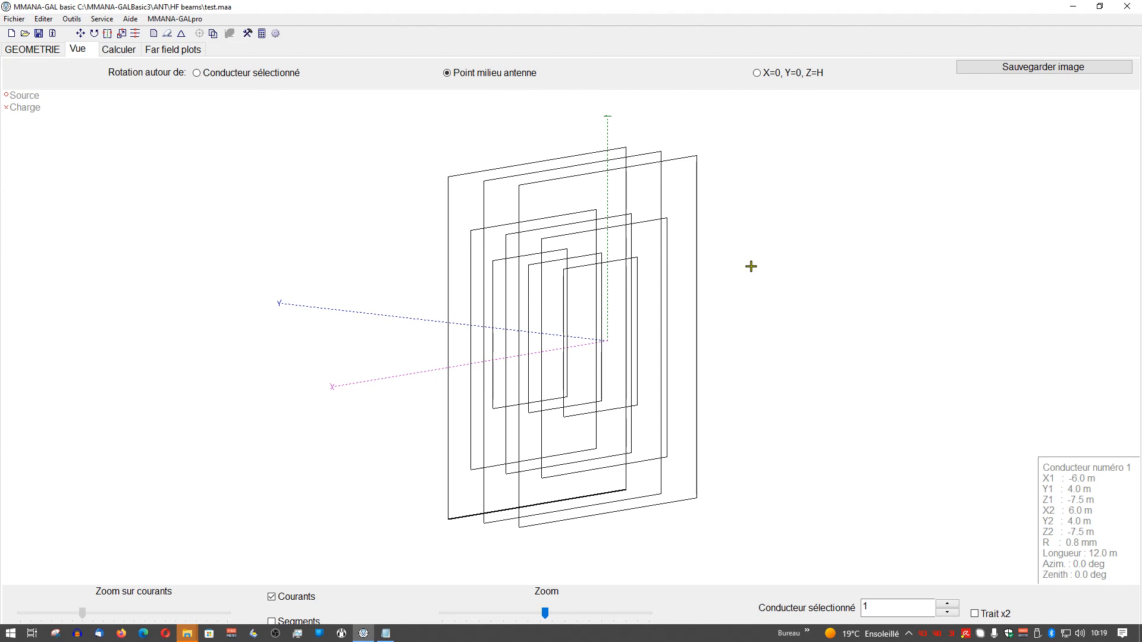